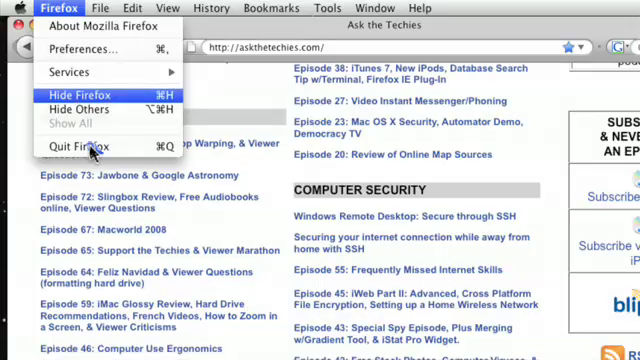
Hide Firefox and launch System Preferences from the Apple menu.
click(91, 94)
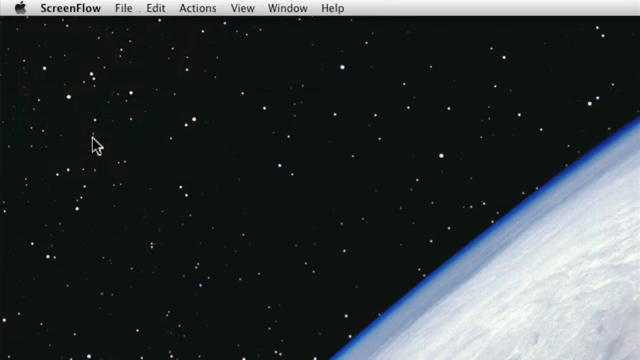
click(33, 35)
click(20, 8)
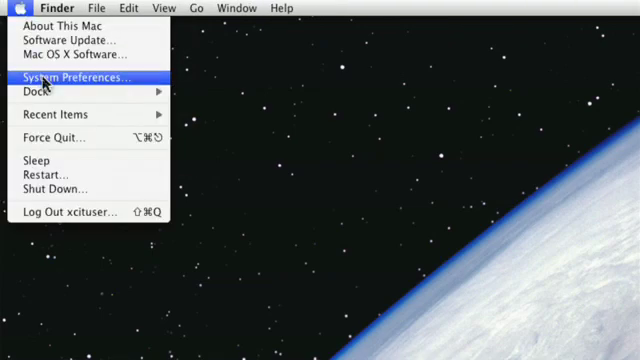
click(110, 78)
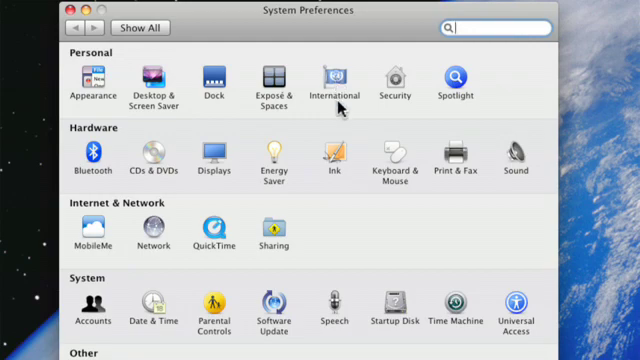
Go into International, view Formats, then show the Input Menu list of input sources.
click(339, 86)
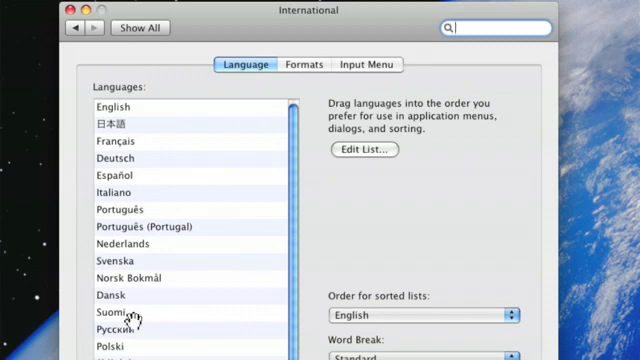
click(304, 64)
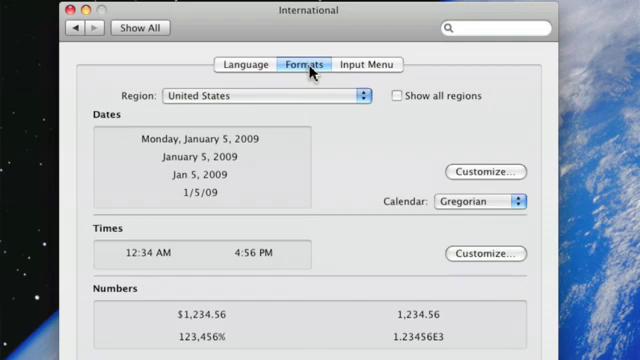
click(376, 68)
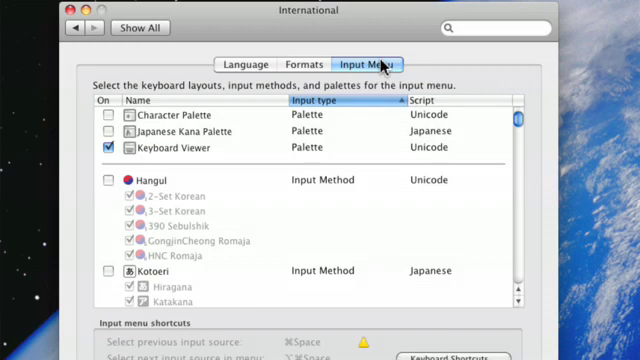
Enable Keyboard Viewer and the Arabic – QWERTY layout in the input menu.
click(108, 147)
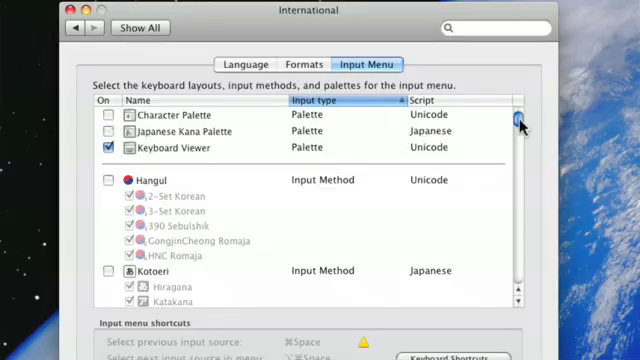
mouse_move(521, 117)
mouse_down()
mouse_move(520, 148)
mouse_move(518, 143)
mouse_up()
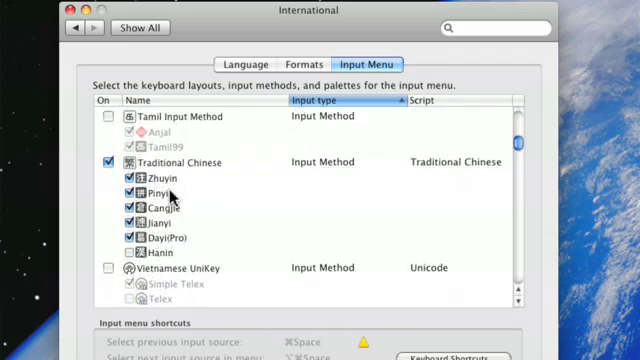
drag(518, 143, 521, 124)
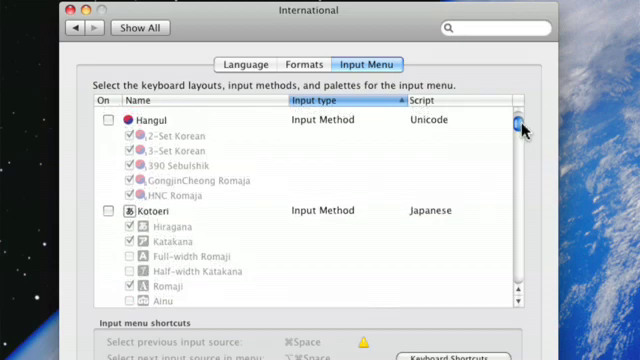
drag(521, 124, 516, 156)
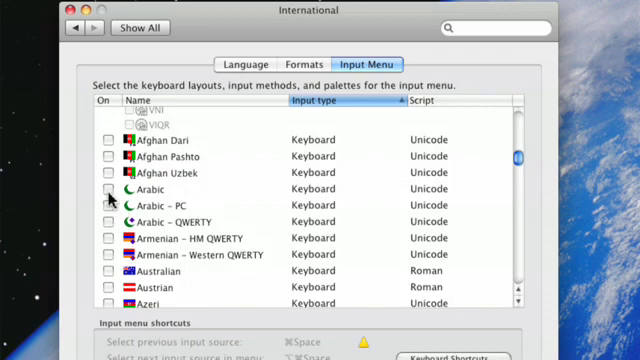
click(108, 222)
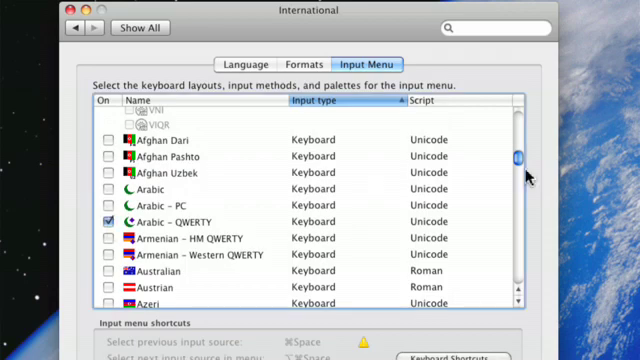
drag(518, 157, 516, 106)
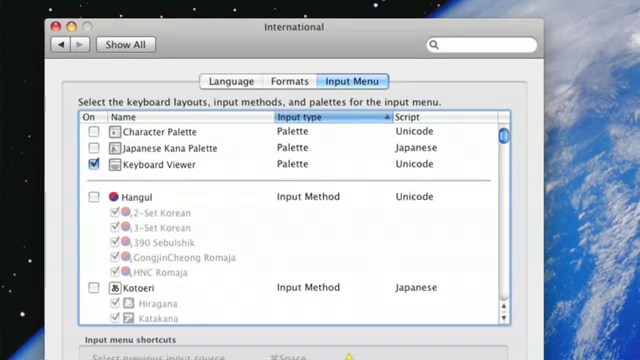
click(557, 25)
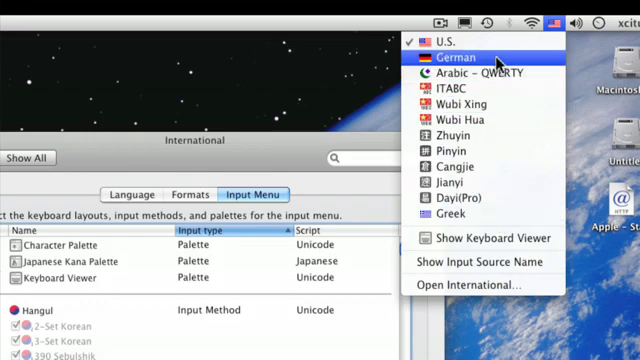
click(263, 148)
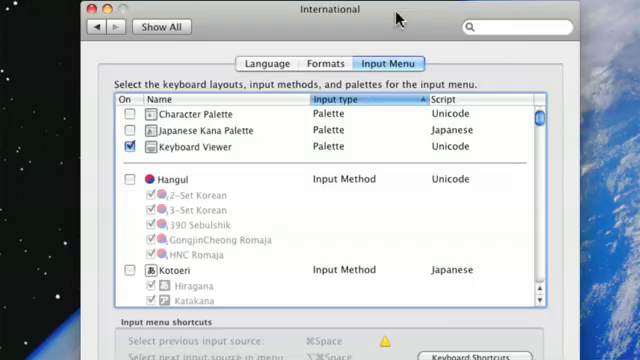
Drag 日本語 above English in the Languages list and return to Show All.
click(268, 66)
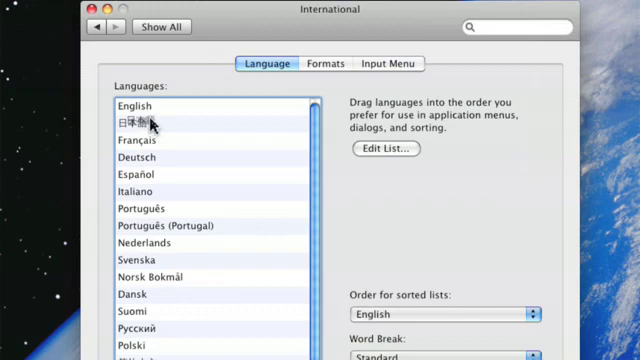
drag(163, 106, 157, 103)
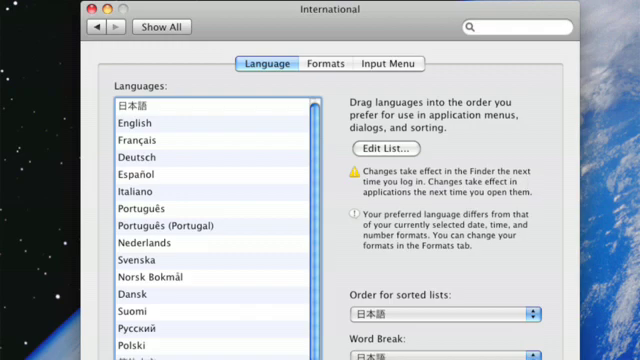
click(175, 26)
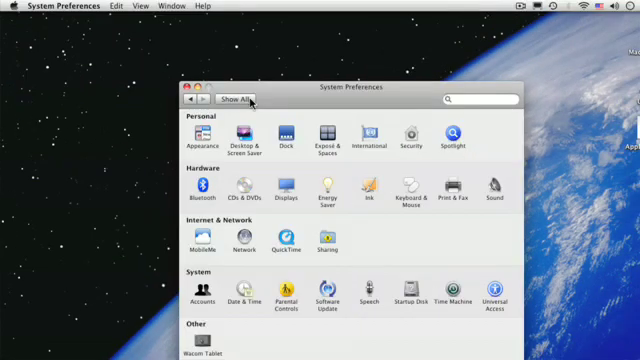
Quit System Preferences and relaunch it from the Apple menu so it appears in Japanese.
click(63, 6)
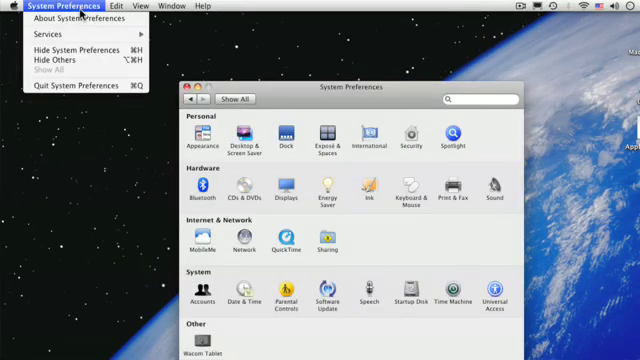
click(112, 86)
click(13, 6)
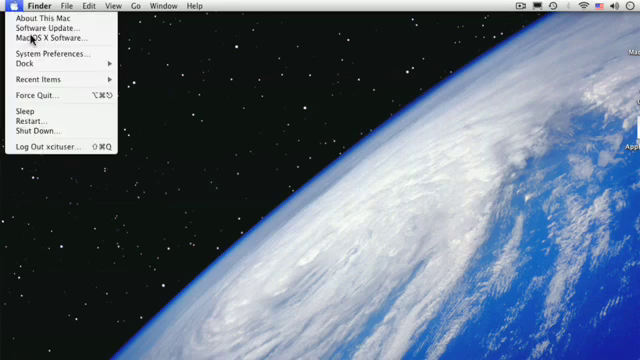
click(62, 54)
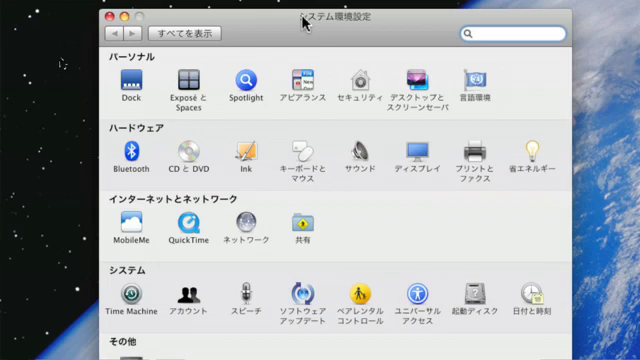
drag(303, 18, 300, 12)
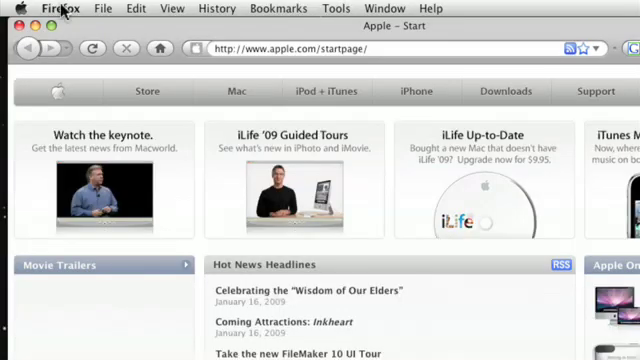
Hide Firefox and launch iChat to see its Japanese welcome screen.
click(60, 8)
click(82, 96)
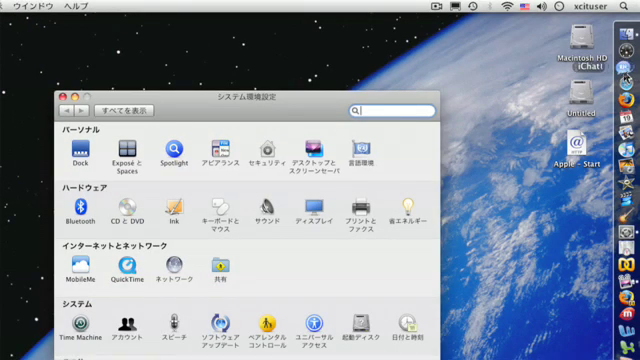
click(626, 68)
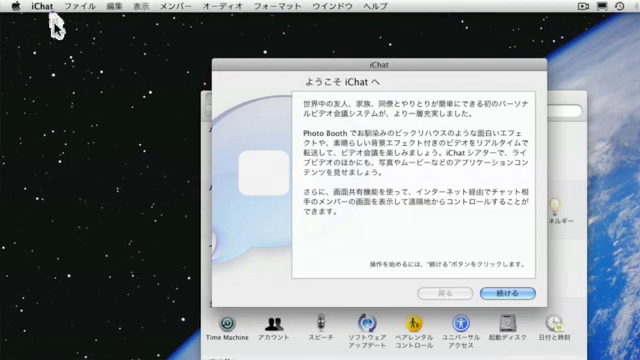
click(40, 7)
click(85, 160)
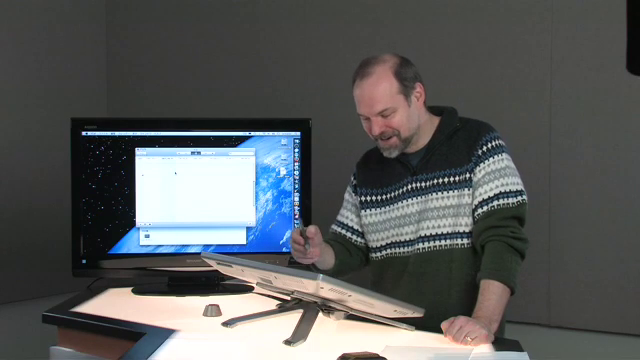
click(41, 7)
click(68, 113)
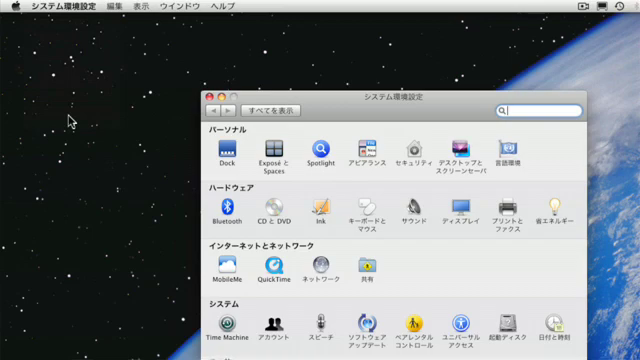
In 言語環境, drag English back above 日本語 and close the preferences window.
click(507, 150)
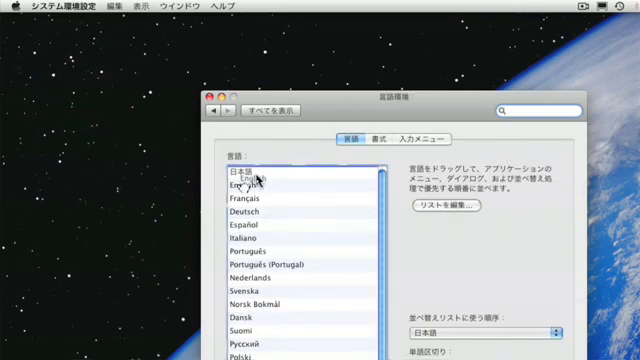
drag(243, 185, 243, 168)
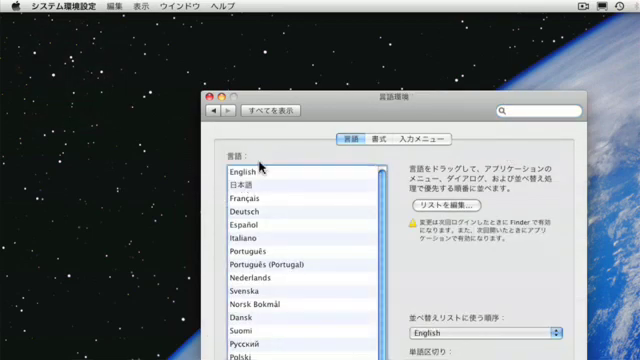
click(205, 80)
click(214, 96)
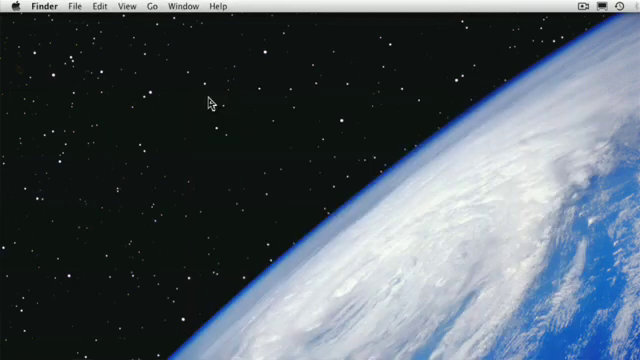
Relaunch System Preferences in English, then quit it.
click(16, 6)
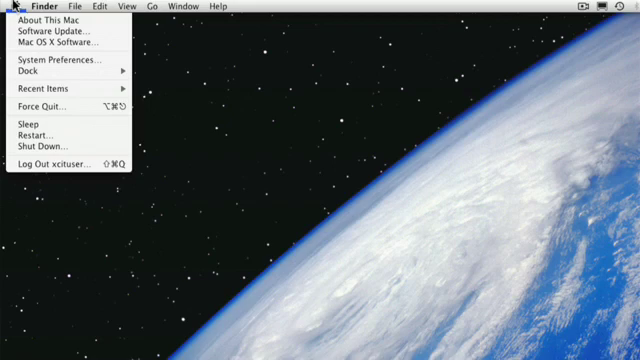
click(50, 61)
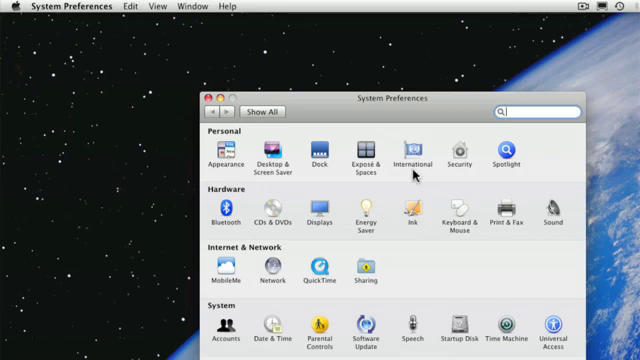
click(70, 6)
click(85, 95)
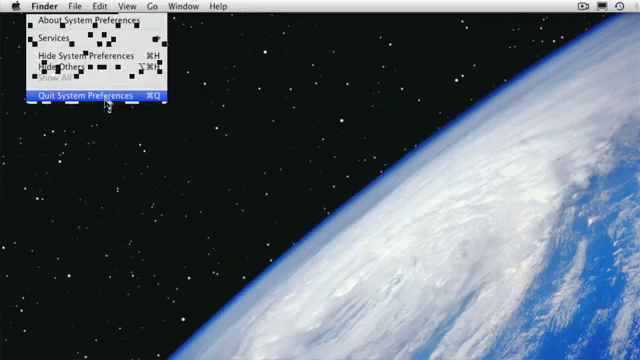